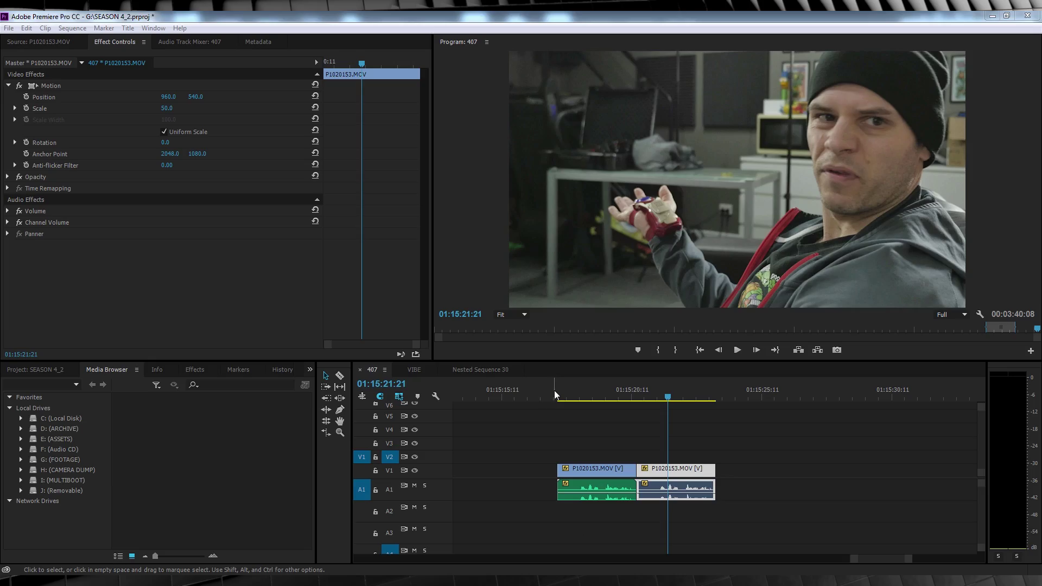
- Play back the clips from just before them to listen for background hiss
{"action": "left_click", "coordinate": [555, 392]}
{"action": "left_click", "coordinate": [610, 393]}
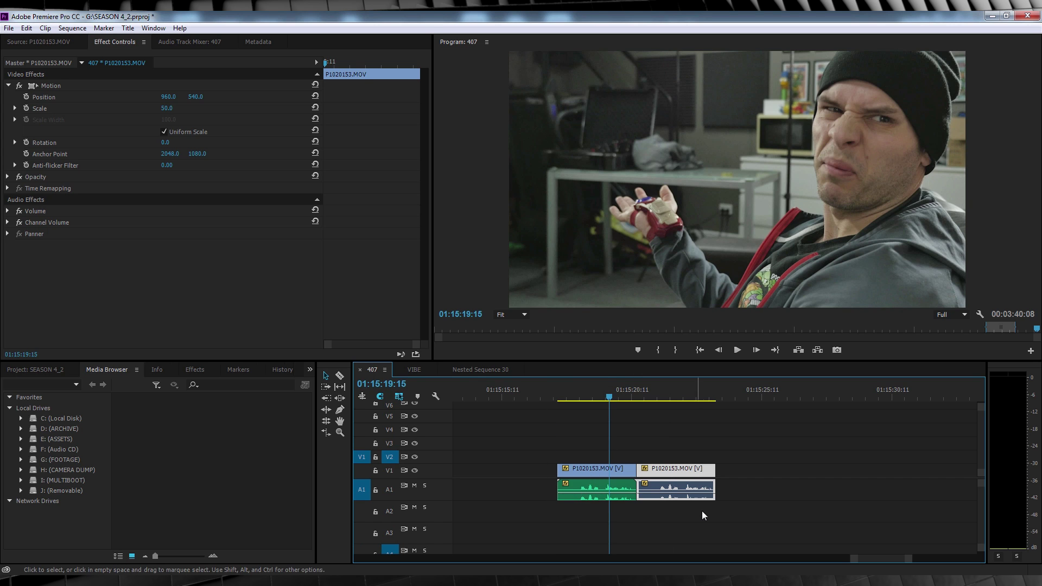
{"action": "left_click", "coordinate": [555, 392]}
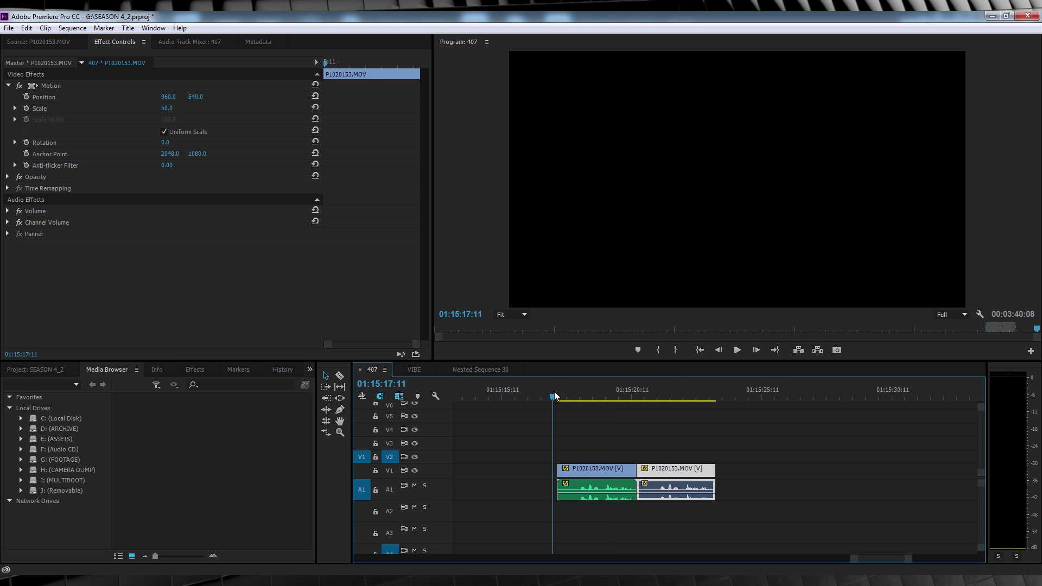
{"action": "left_click", "coordinate": [737, 350]}
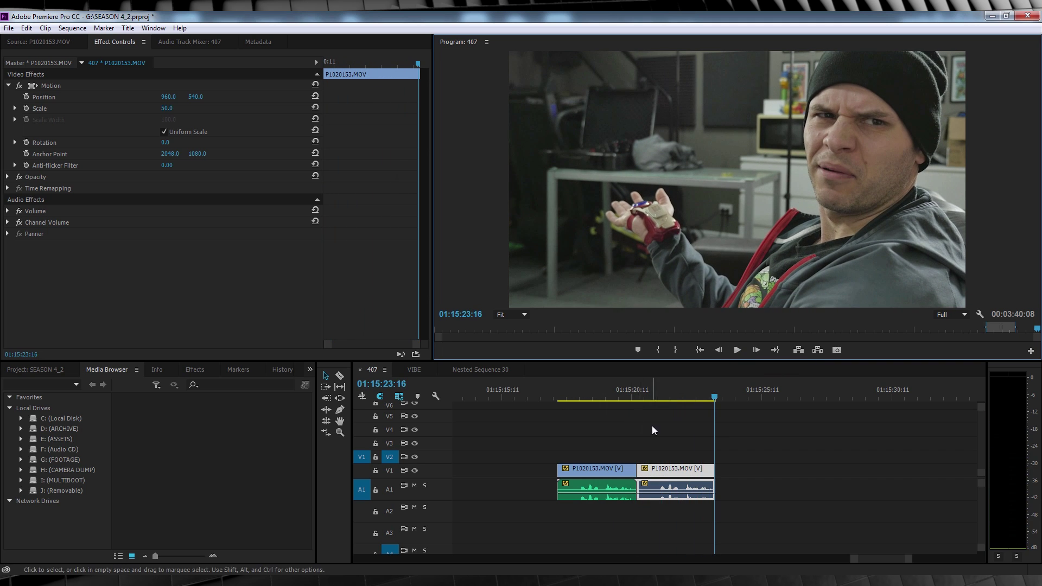
{"action": "left_click", "coordinate": [617, 389]}
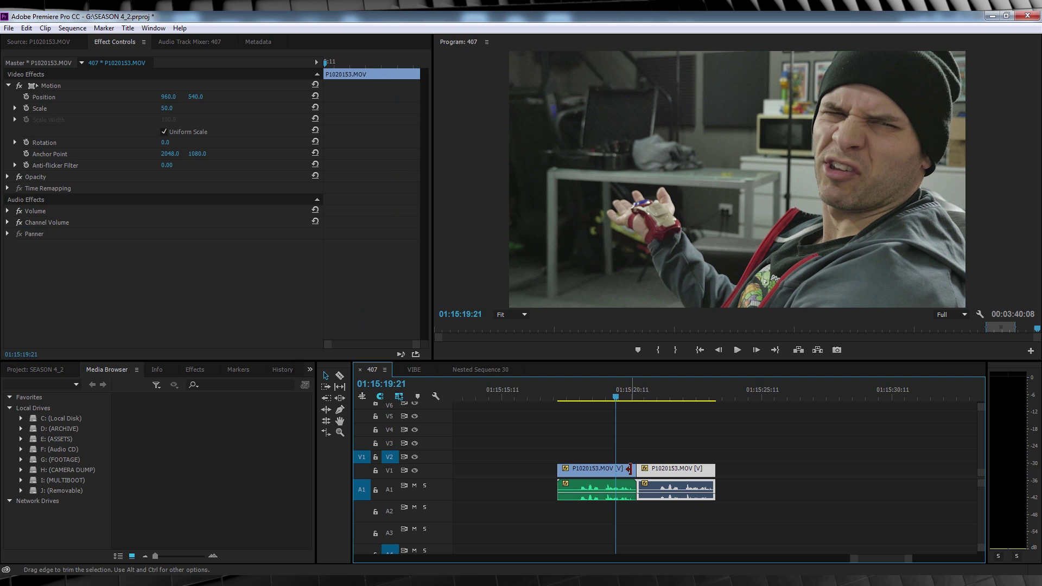
{"action": "left_click", "coordinate": [737, 350]}
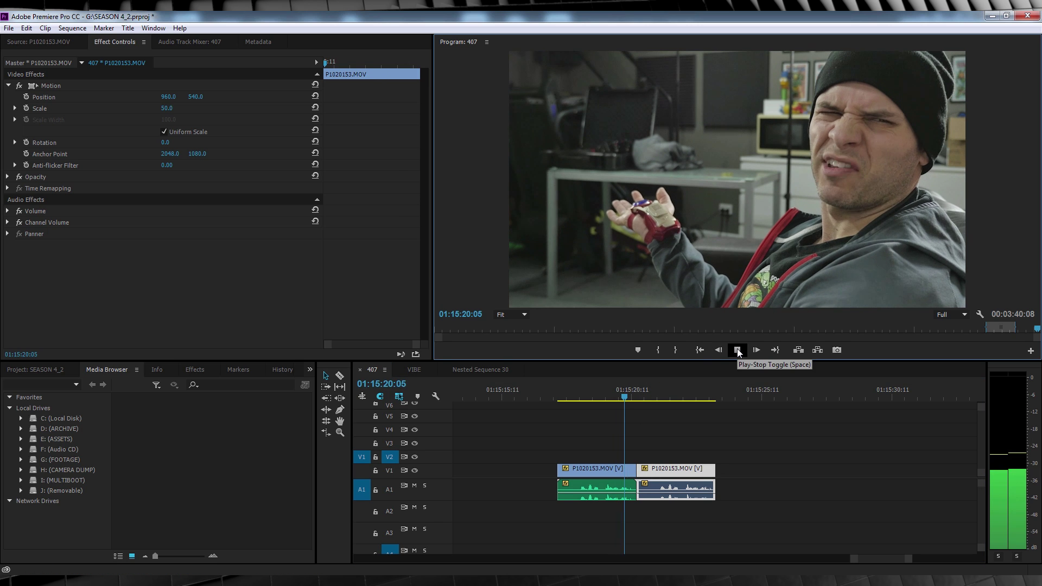
{"action": "left_click", "coordinate": [738, 351]}
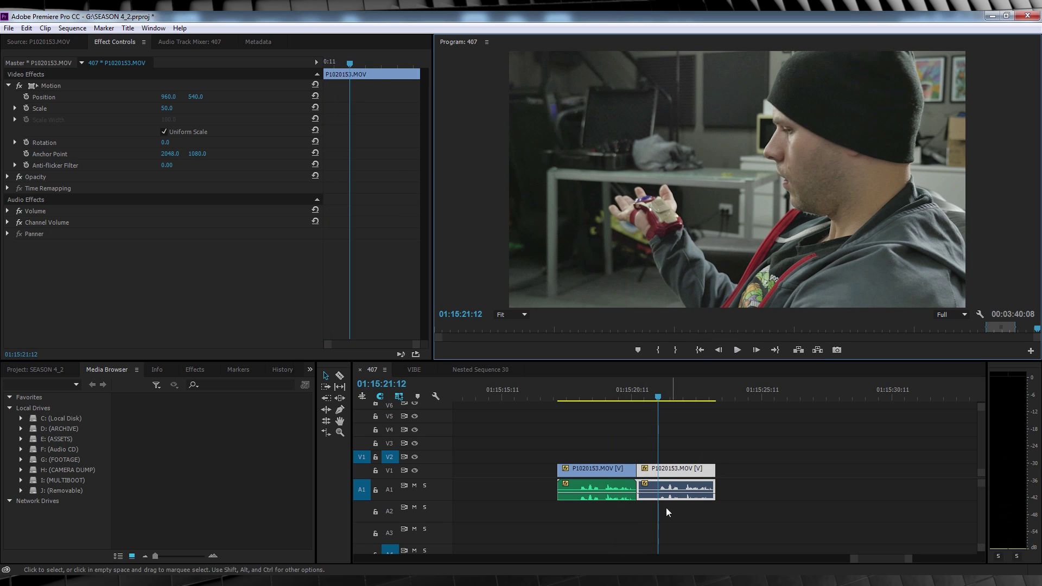
- Send the second P1020153.MOV clip's audio to Adobe Audition for editing
{"action": "left_click", "coordinate": [750, 486]}
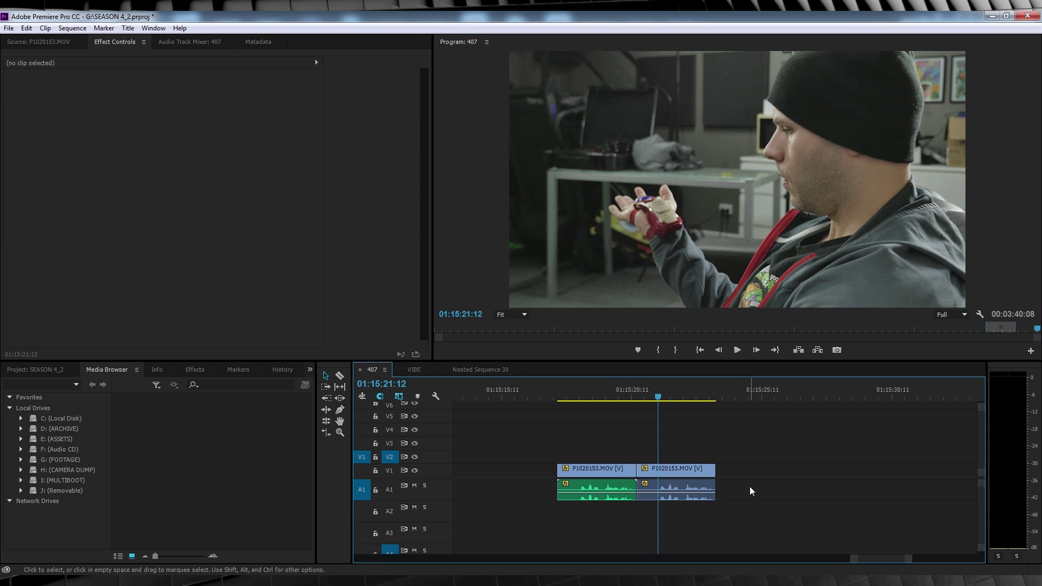
{"action": "left_click", "coordinate": [688, 484]}
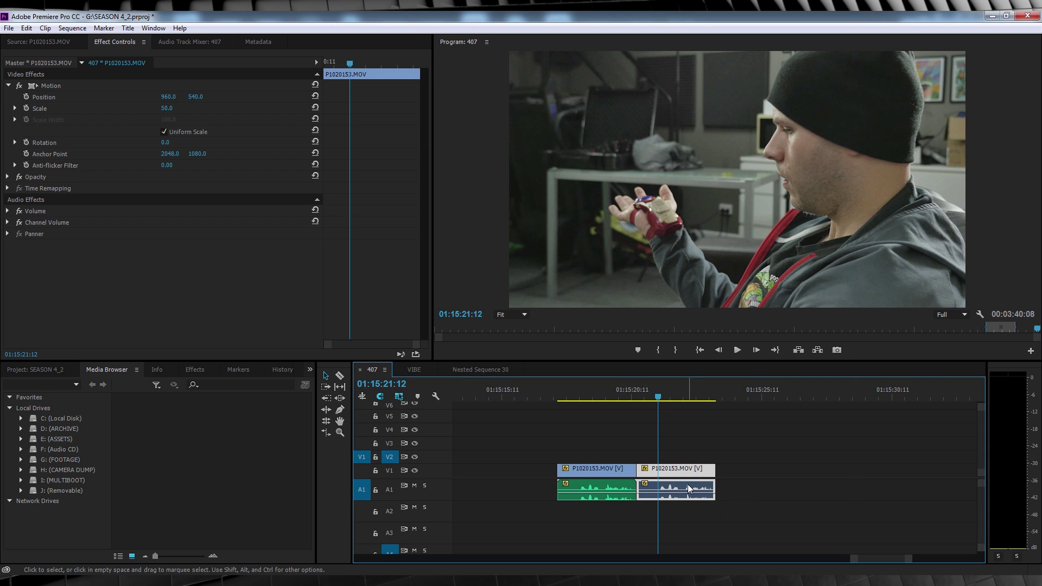
{"action": "right_click", "coordinate": [688, 484]}
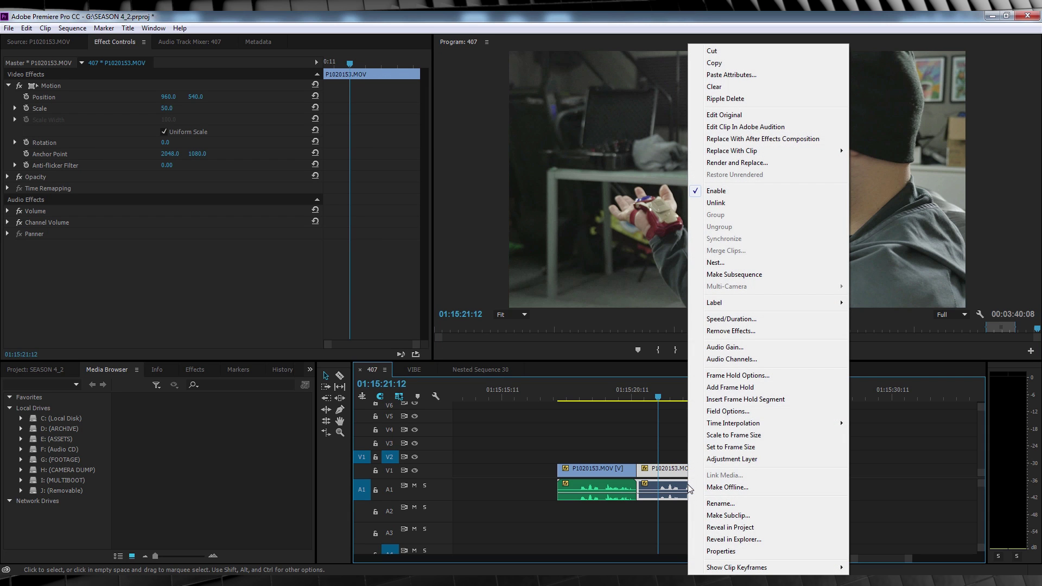
{"action": "left_click", "coordinate": [739, 128]}
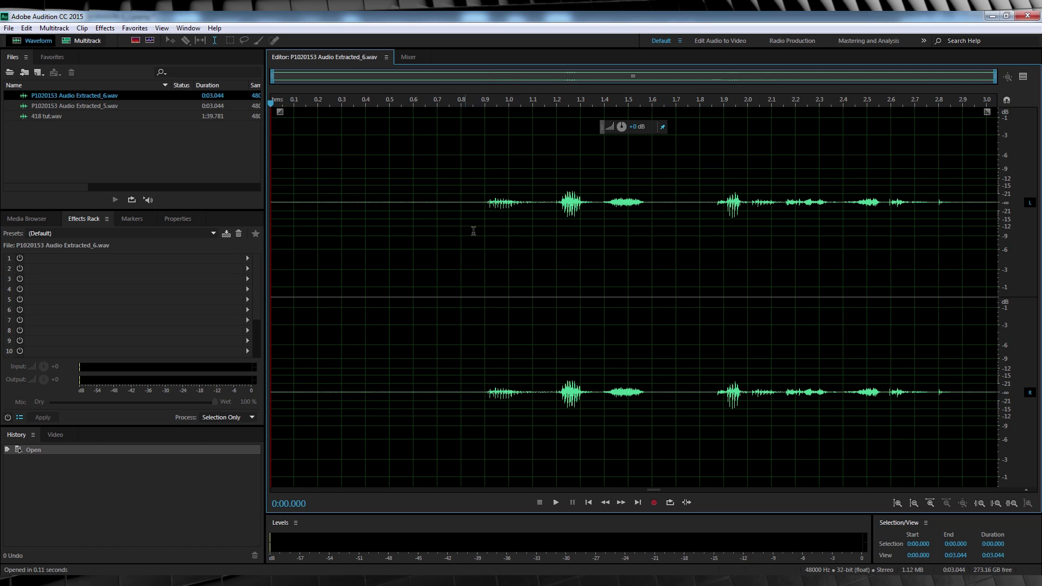
- Preview a quiet gap and the opening stretch of the waveform to hear the noise
{"action": "left_click_drag", "start_coordinate": [662, 208], "coordinate": [702, 209]}
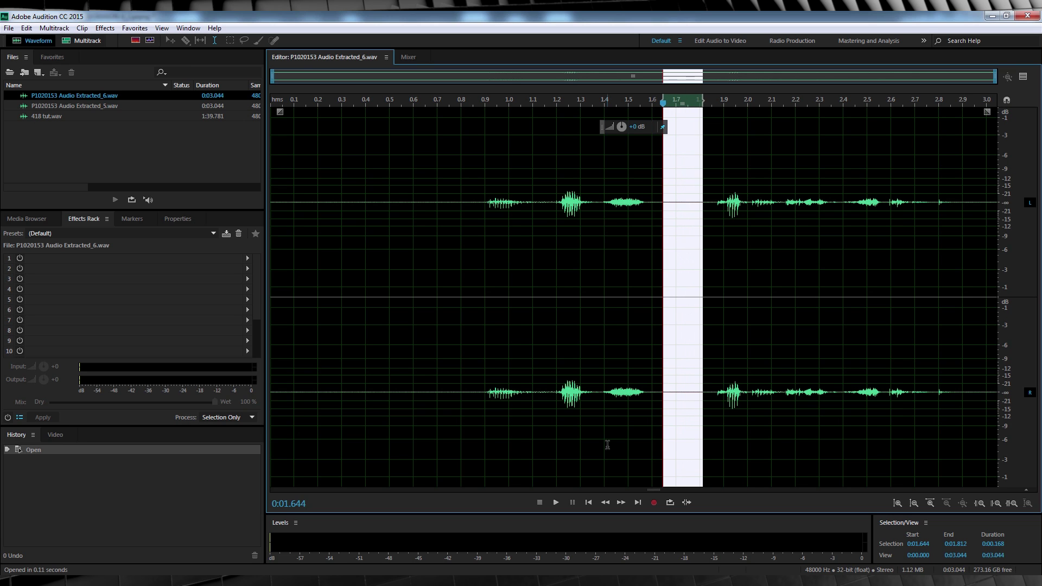
{"action": "left_click", "coordinate": [555, 503]}
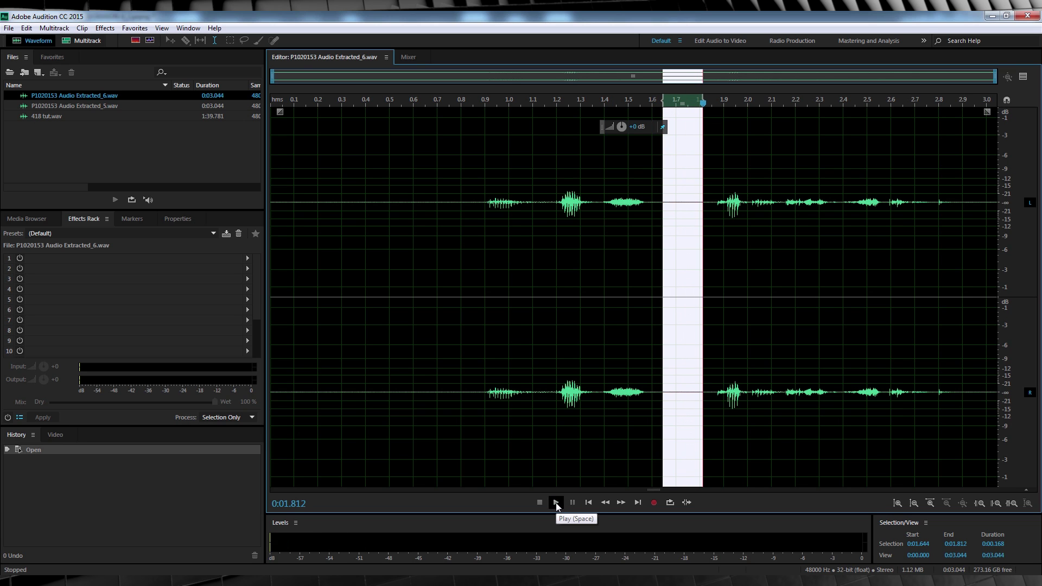
{"action": "left_click_drag", "start_coordinate": [463, 268], "coordinate": [218, 270]}
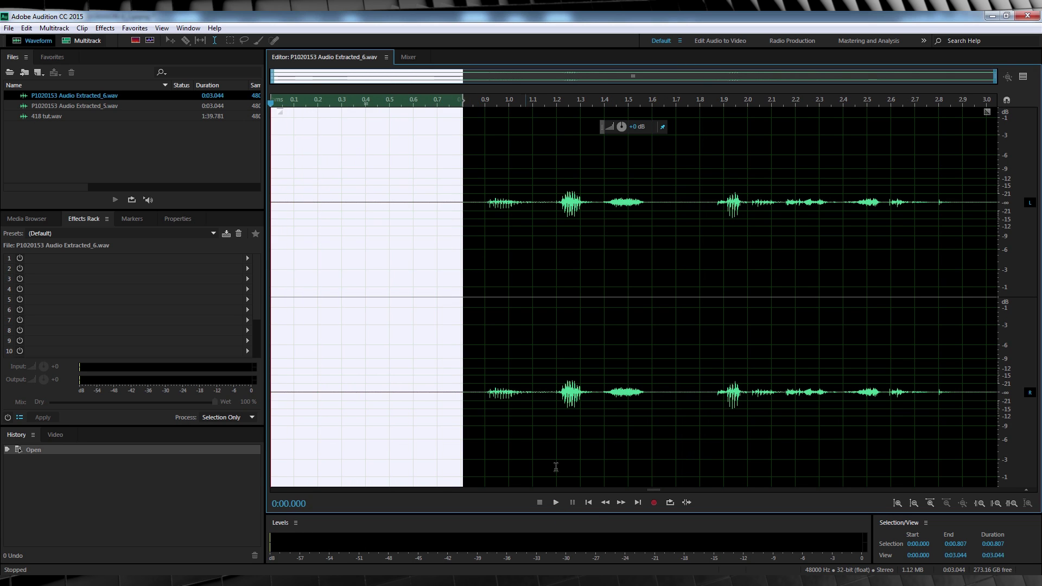
{"action": "left_click", "coordinate": [557, 503]}
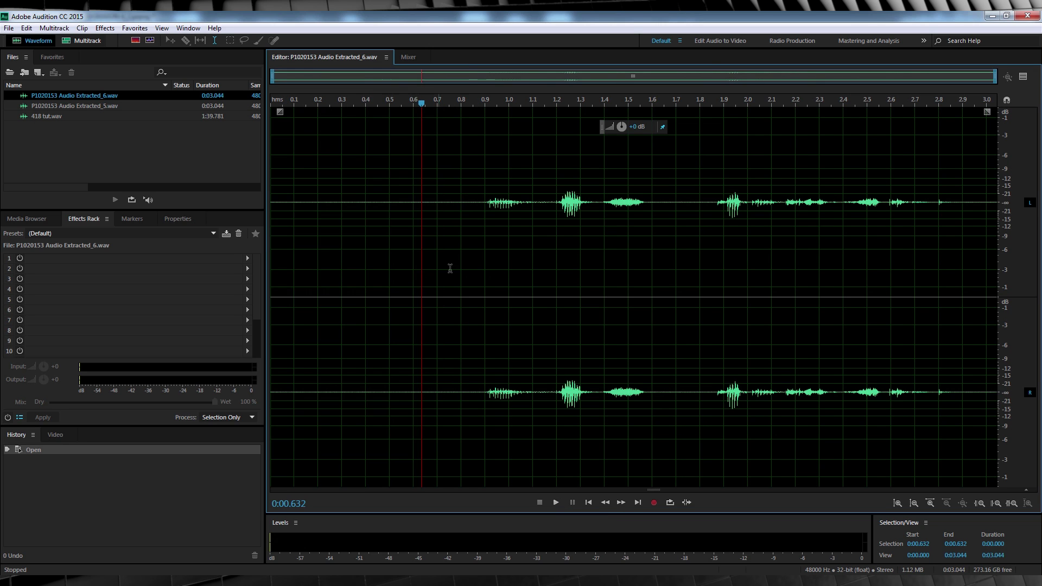
- Capture a noise print from the noise-only stretch between 0.347 and 0.814 s
{"action": "left_click_drag", "start_coordinate": [463, 269], "coordinate": [353, 271]}
{"action": "right_click", "coordinate": [394, 294]}
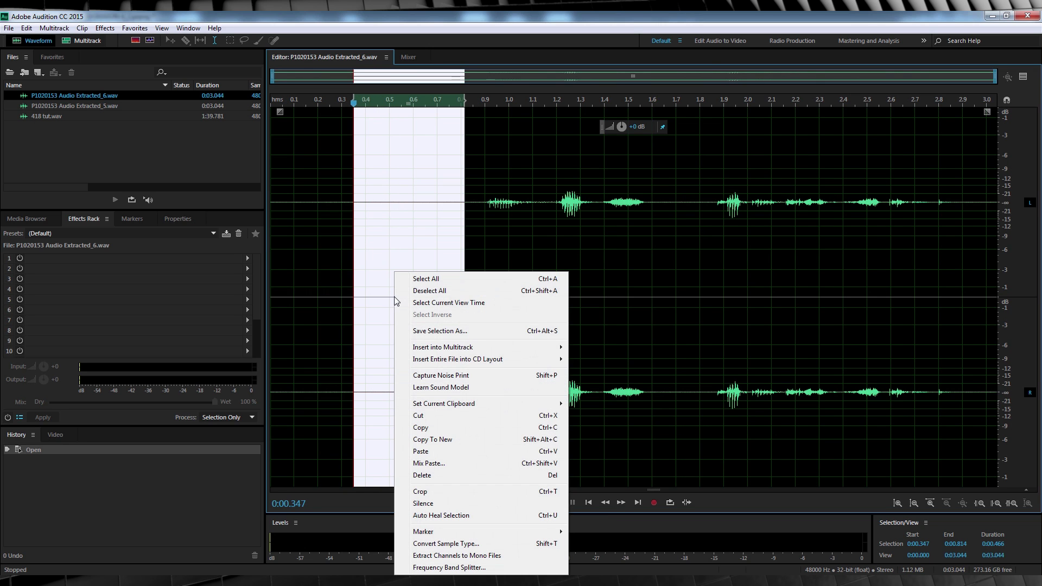
{"action": "left_click", "coordinate": [438, 376]}
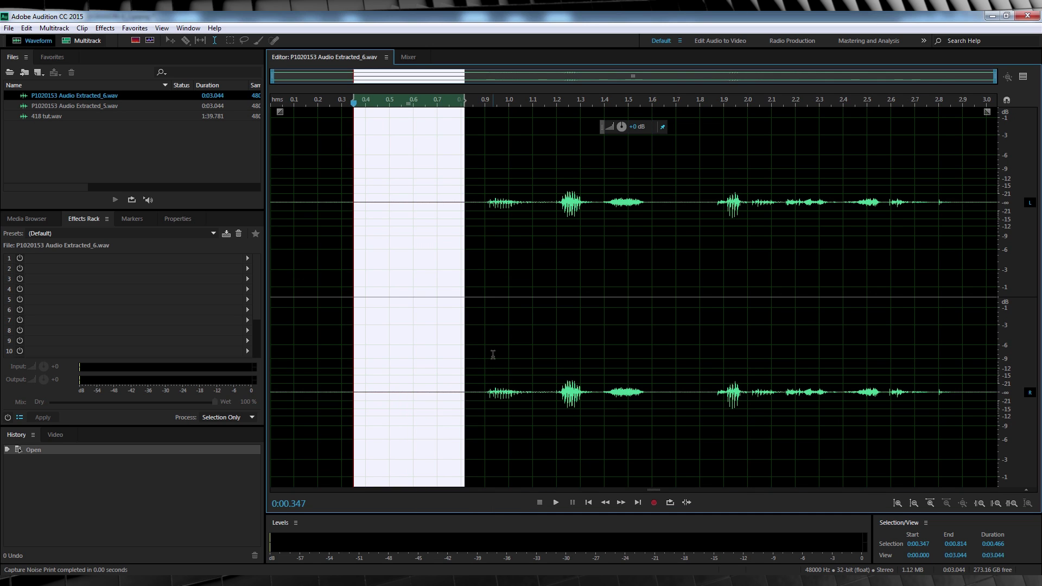
{"action": "key", "text": "ctrl+a"}
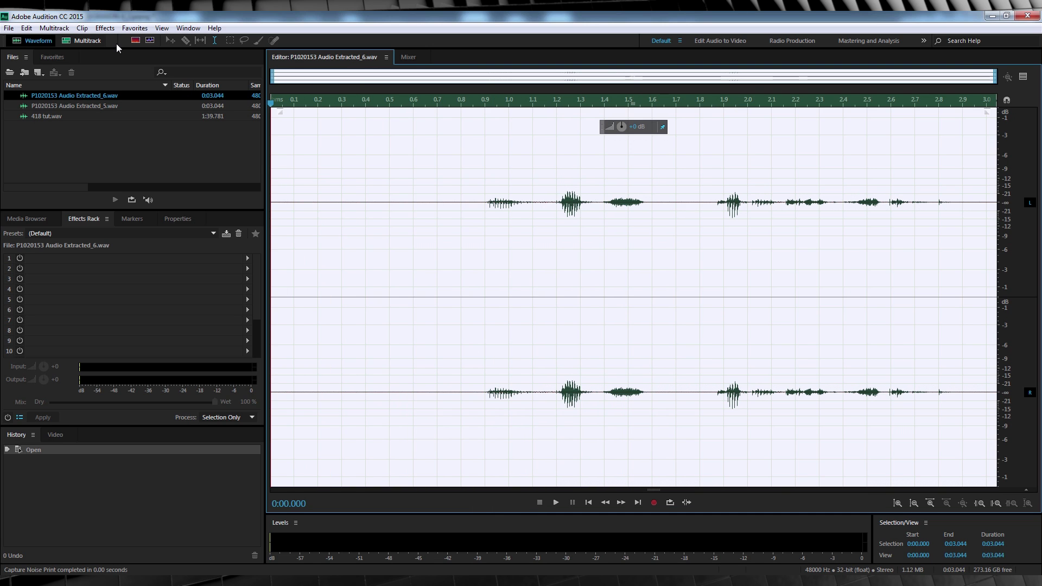
- Apply Noise Reduction (process) with the captured noise print to the whole clip
{"action": "key", "text": "ctrl+shift+p"}
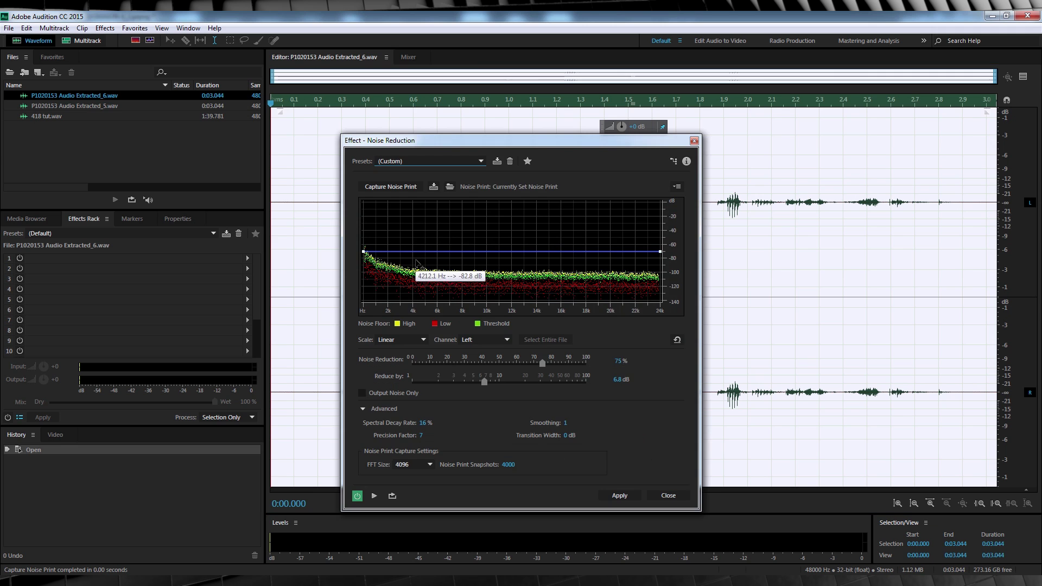
{"action": "left_click", "coordinate": [671, 496]}
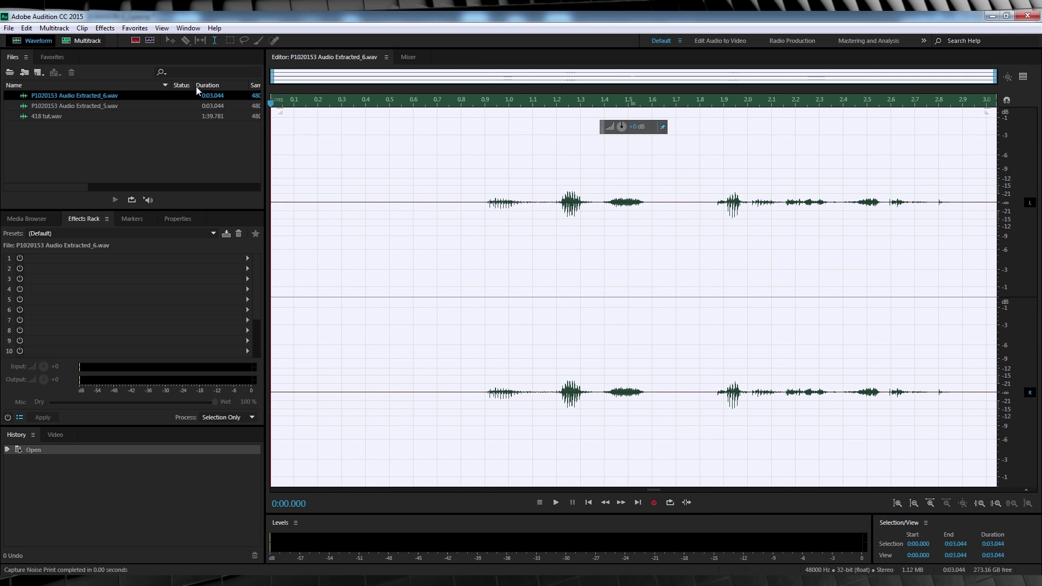
{"action": "left_click", "coordinate": [104, 28]}
{"action": "mouse_move", "coordinate": [142, 221]}
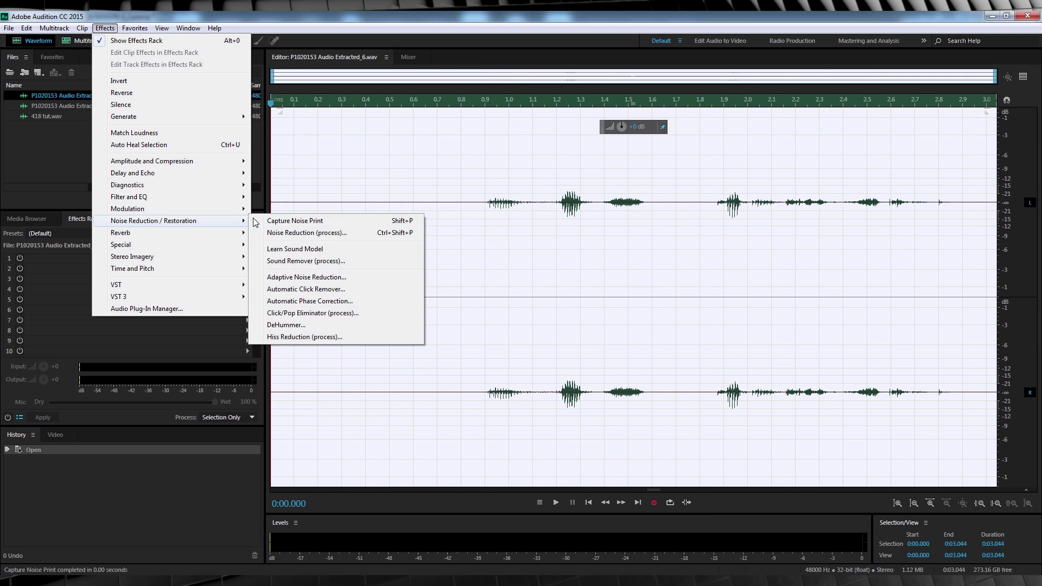
{"action": "left_click", "coordinate": [315, 232]}
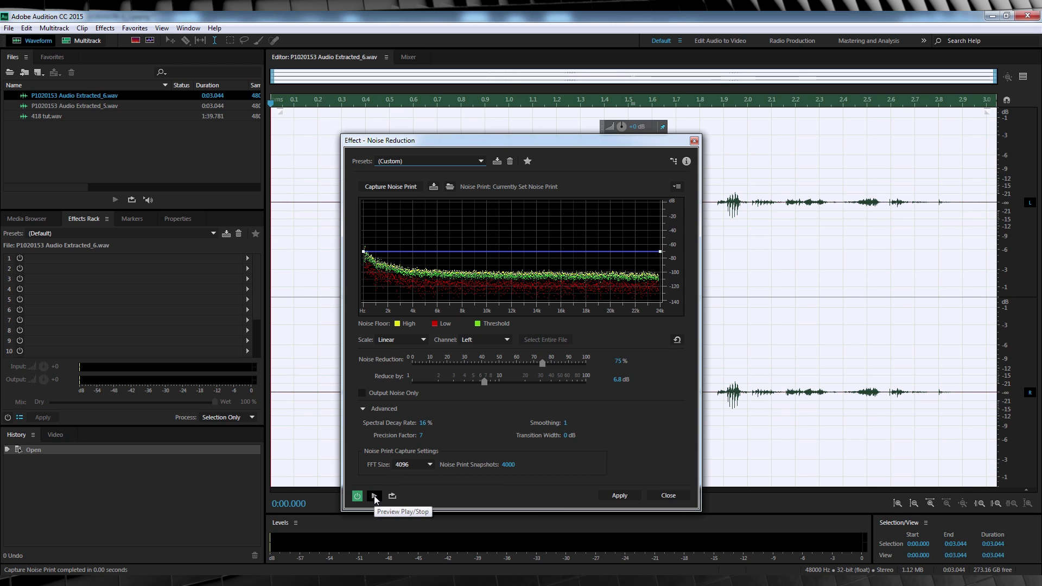
{"action": "left_click", "coordinate": [616, 496]}
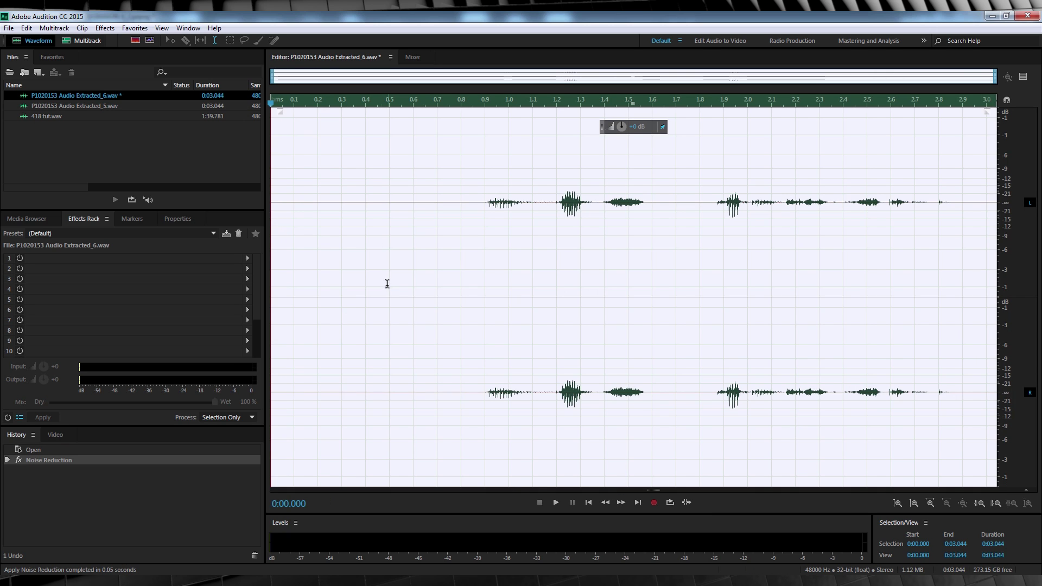
- Save the cleaned audio file and switch back to Premiere Pro
{"action": "left_click", "coordinate": [296, 287]}
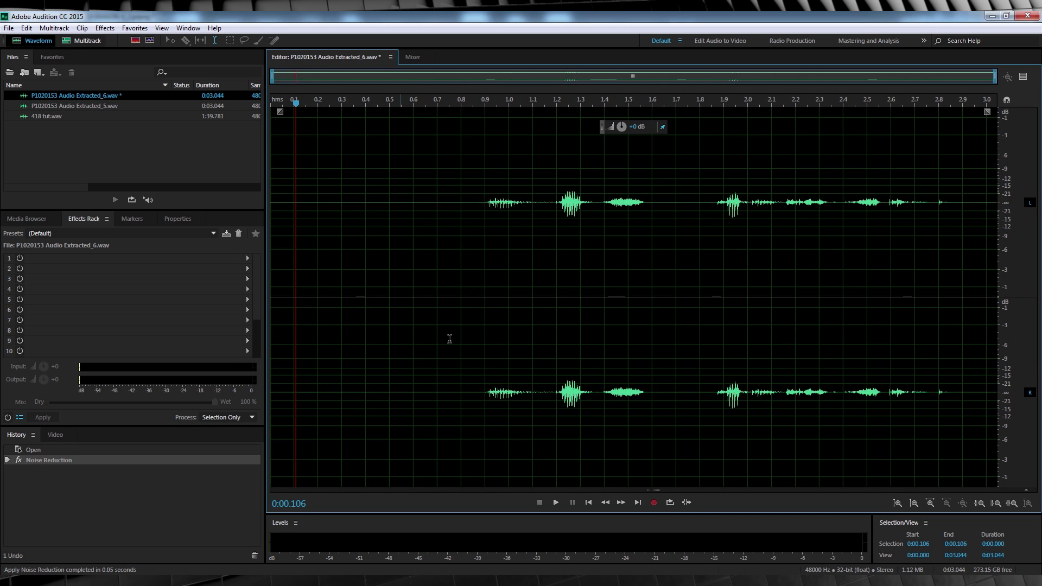
{"action": "key", "text": "ctrl+s"}
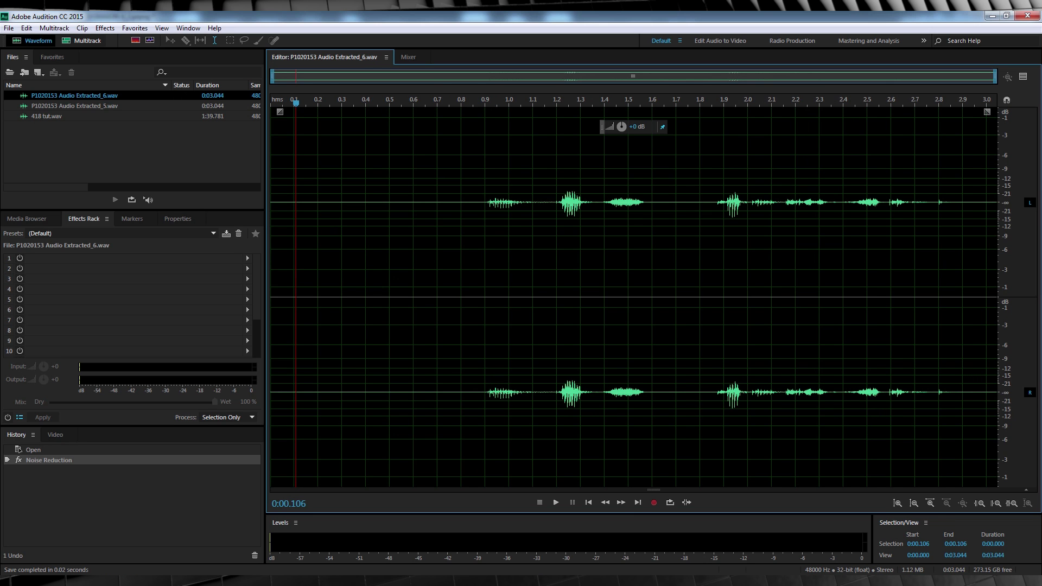
{"action": "key", "text": "alt+Tab"}
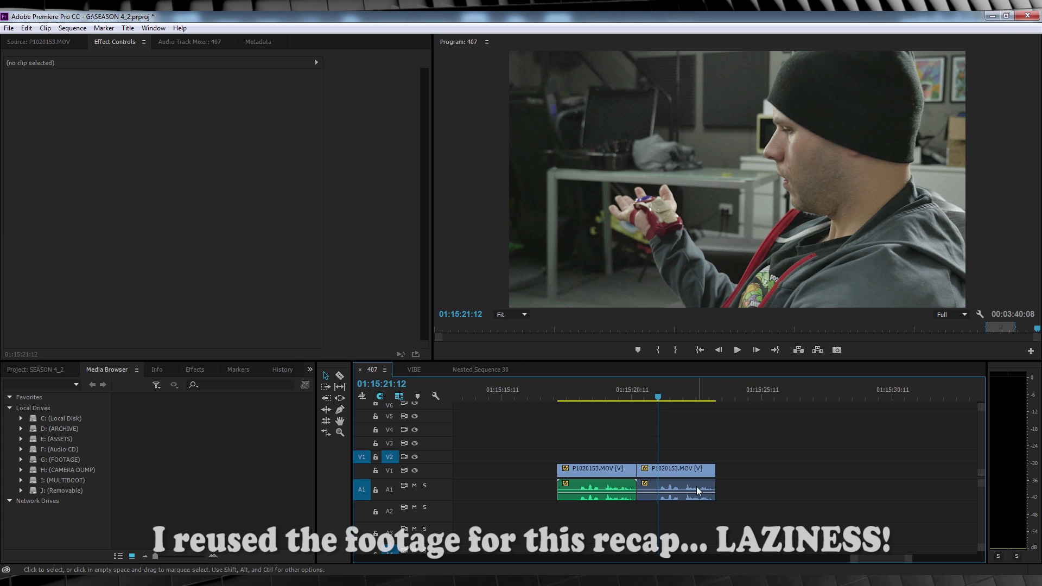
- Select the second P1020153.MOV clip, the one after the cut, in sequence 407
{"action": "left_click", "coordinate": [688, 484]}
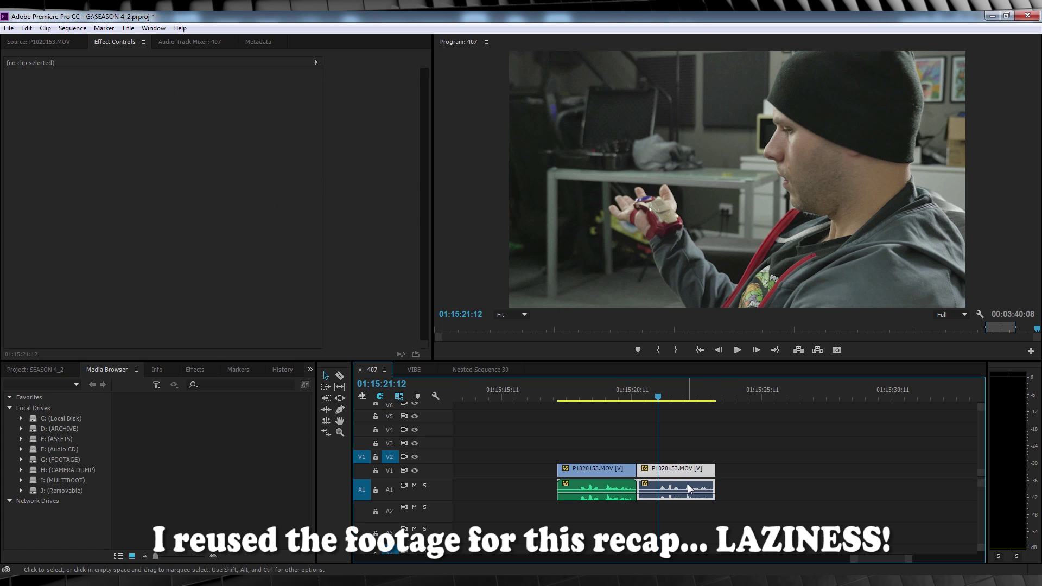
- Send the selected clip's audio to Audition as P1020153 Audio Extracted_6.wav
{"action": "right_click", "coordinate": [688, 484]}
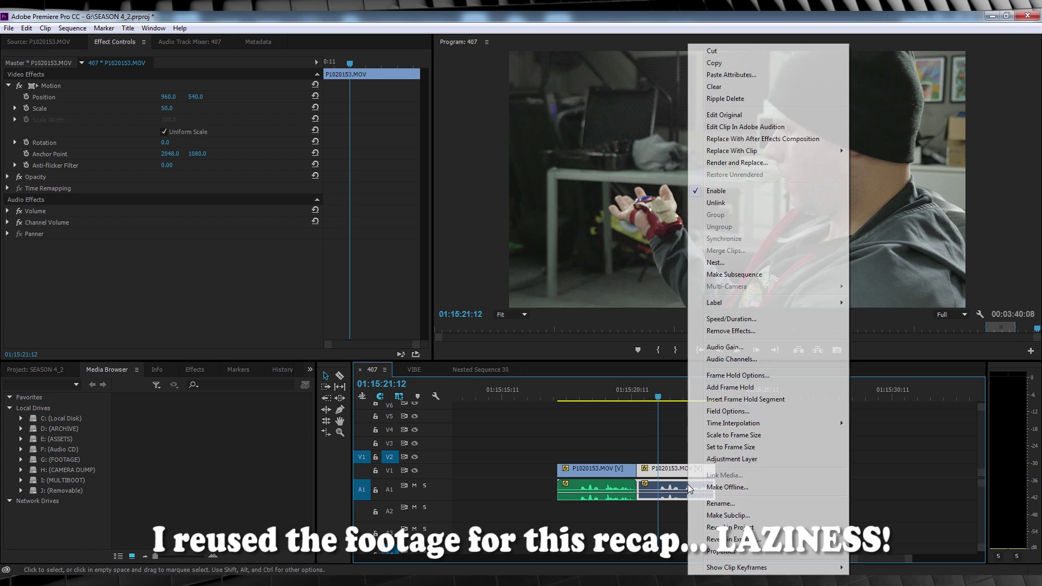
{"action": "left_click", "coordinate": [738, 129]}
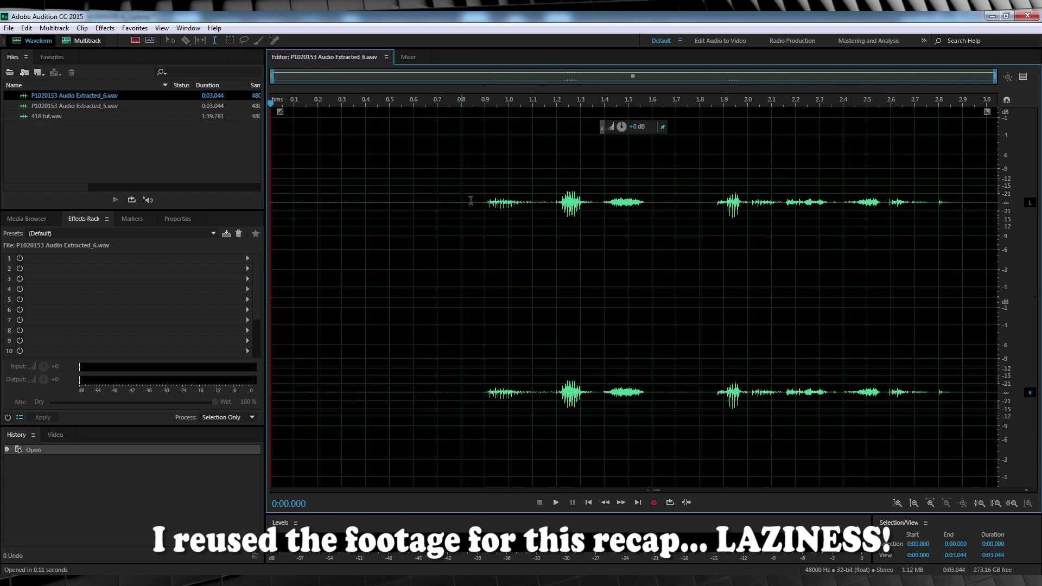
- Select the whole waveform and open Noise Reduction (process), showing 75% reduction by 6.8 dB
{"action": "key", "text": "ctrl+a"}
{"action": "key", "text": "shift+p"}
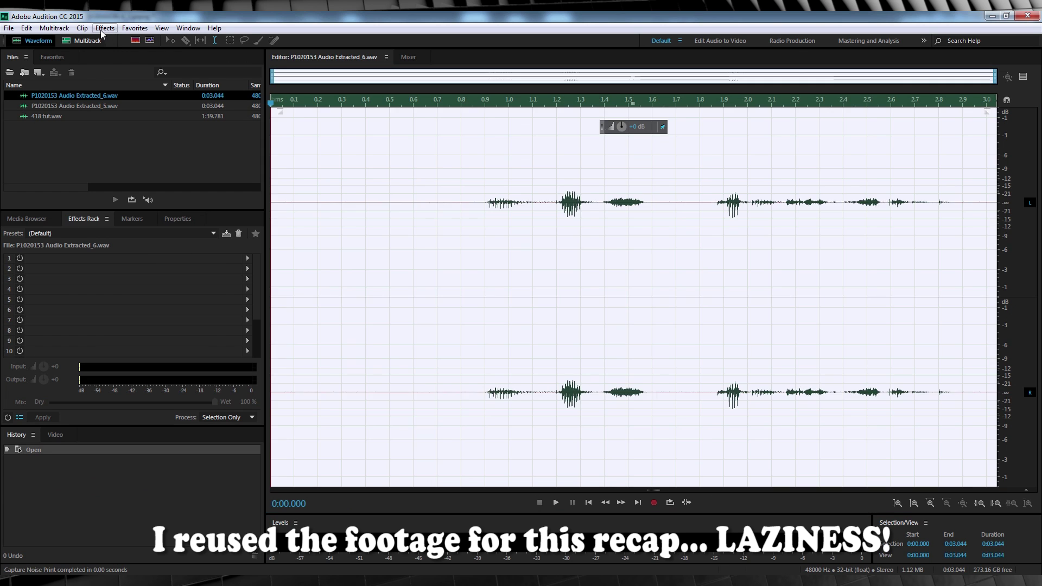
{"action": "left_click", "coordinate": [105, 28]}
{"action": "mouse_move", "coordinate": [142, 222]}
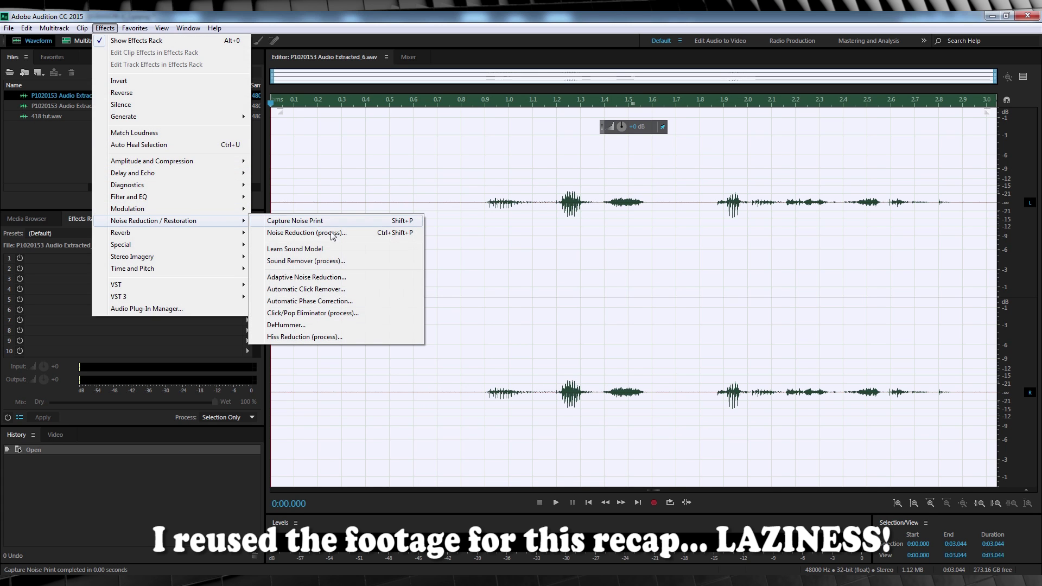
{"action": "left_click", "coordinate": [317, 234]}
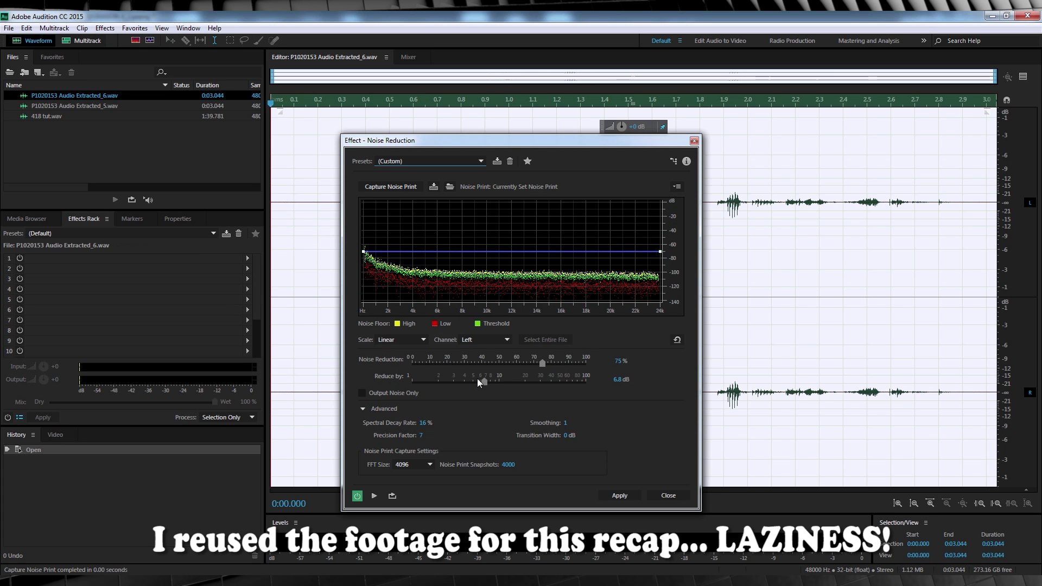